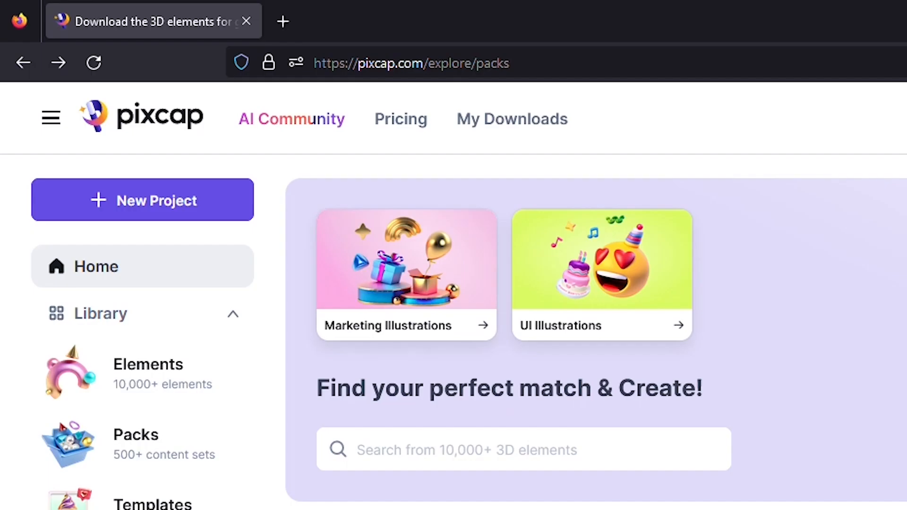
Create a new project and look through its element library and editing options
click(151, 208)
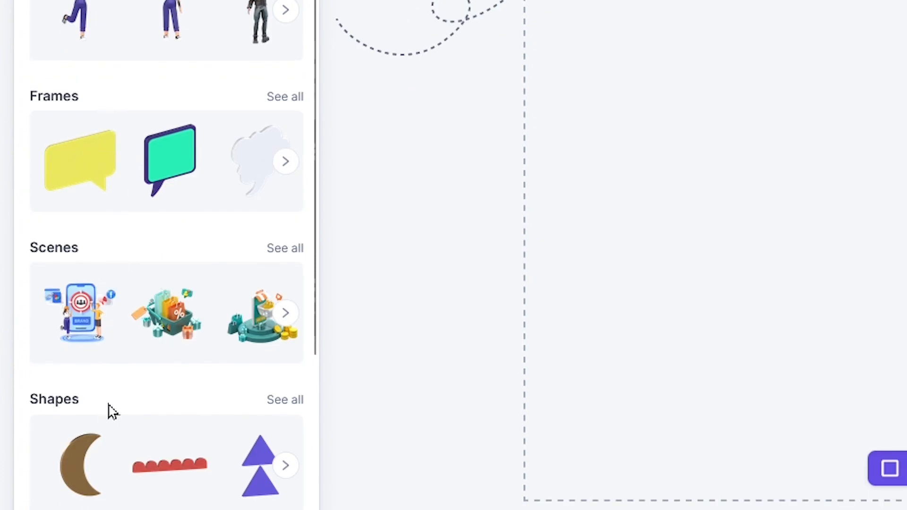
scroll(107, 411, down, 3)
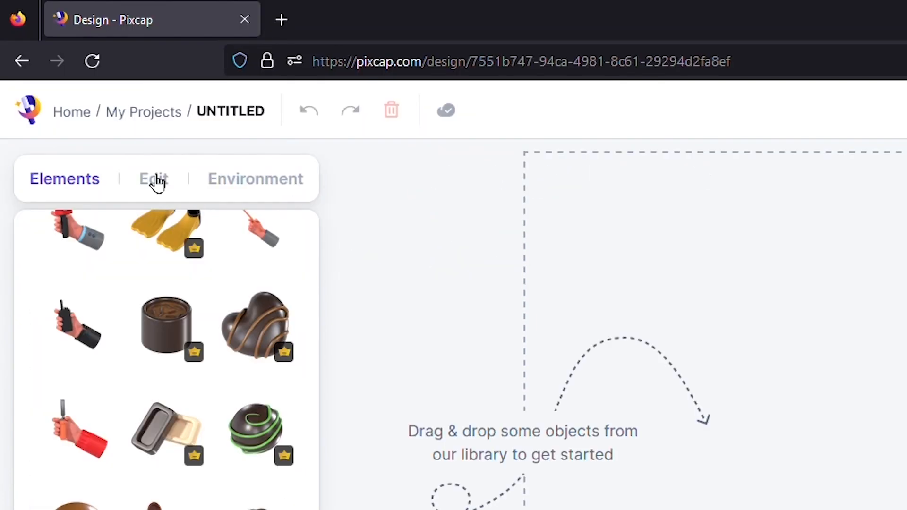
click(158, 182)
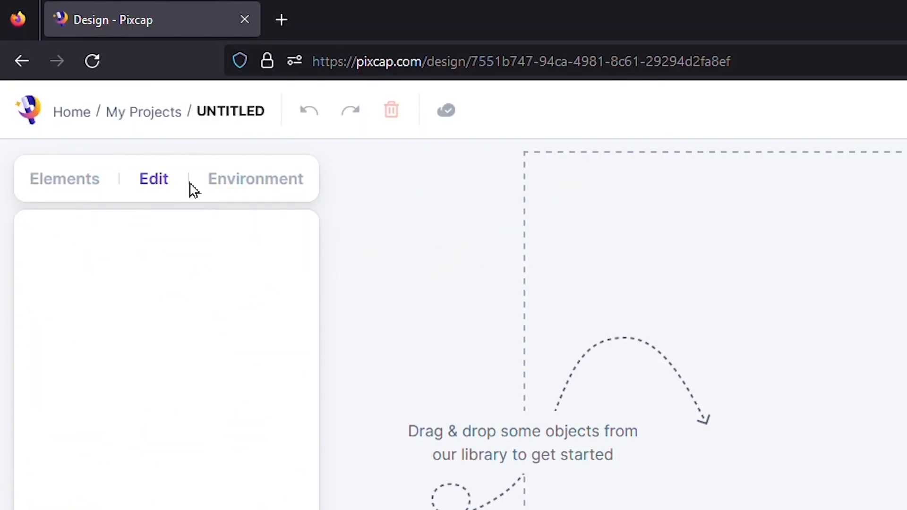
Set the environment's light intensity to 3.80 and shadow softness to 0.36, keeping the white light colour
click(239, 187)
mouse_move(185, 324)
mouse_down()
mouse_move(225, 322)
mouse_move(188, 323)
mouse_up()
mouse_move(169, 401)
mouse_down()
mouse_move(203, 403)
mouse_move(183, 404)
mouse_up()
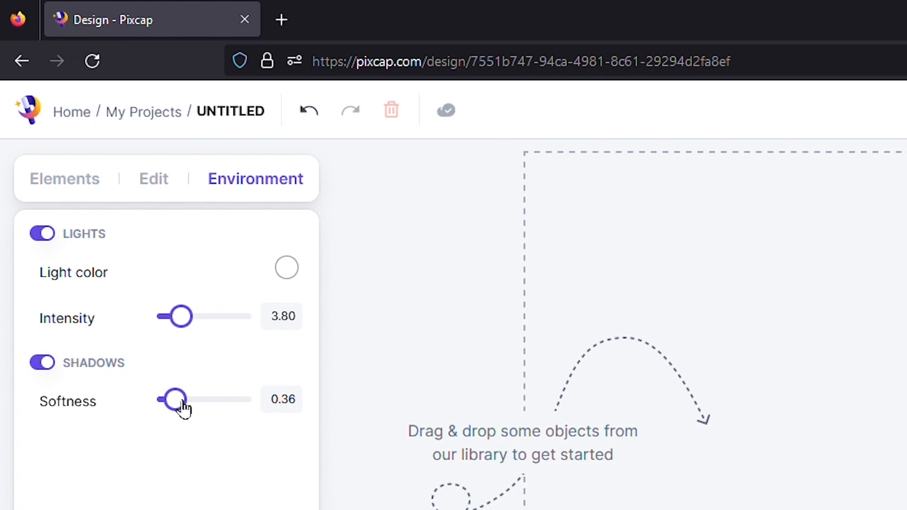
click(286, 269)
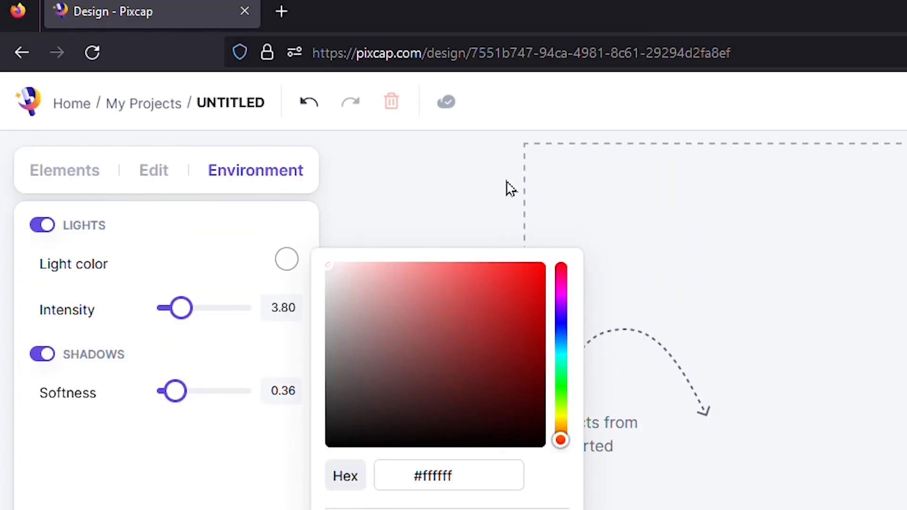
click(506, 188)
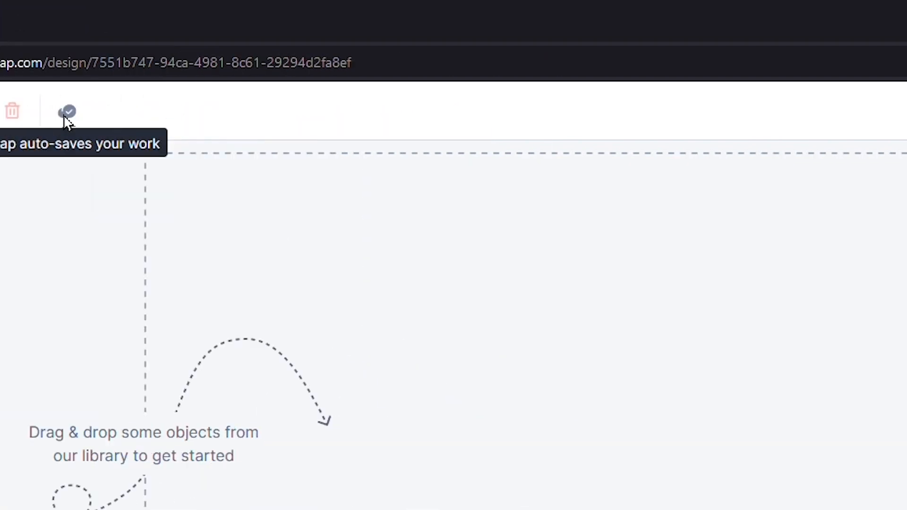
Search the library models for "podium" and place the round-arch podium with gift boxes low on the canvas
click(687, 227)
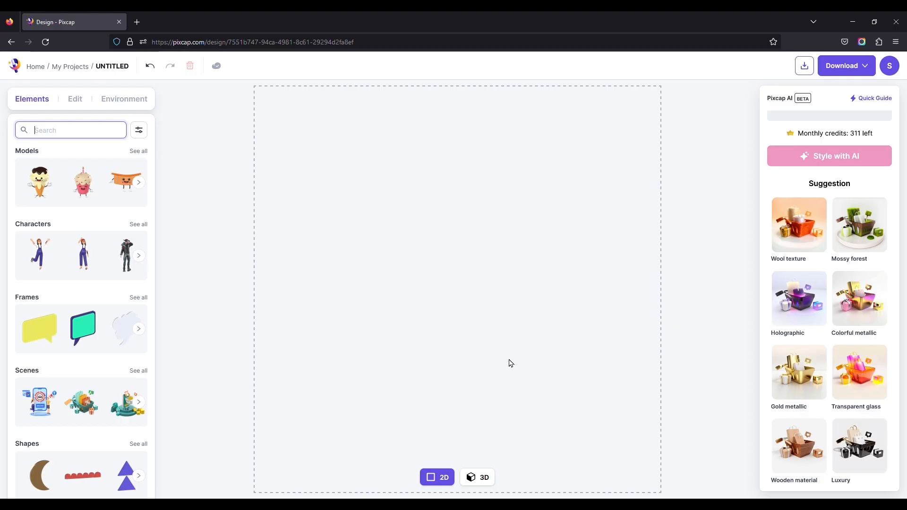
text(podium)
key(Return)
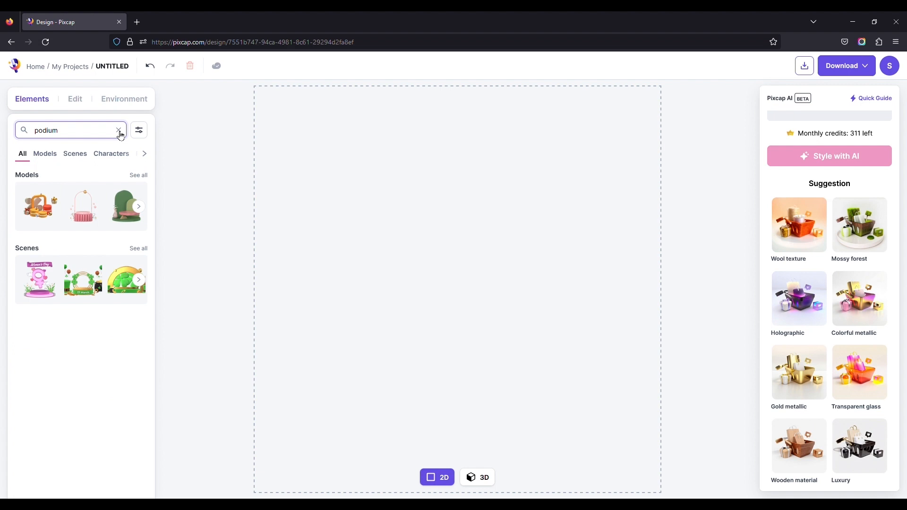
click(138, 175)
scroll(136, 244, down, 2)
scroll(136, 245, down, 5)
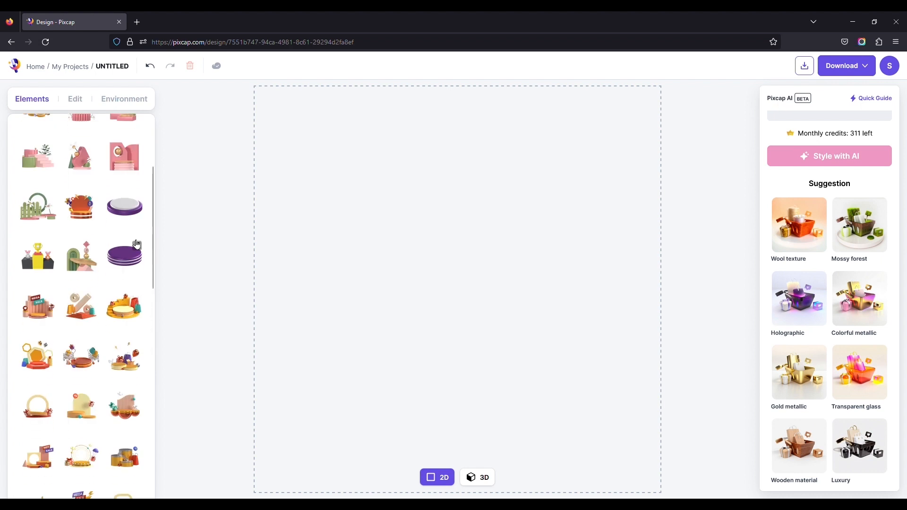
drag(42, 274, 483, 446)
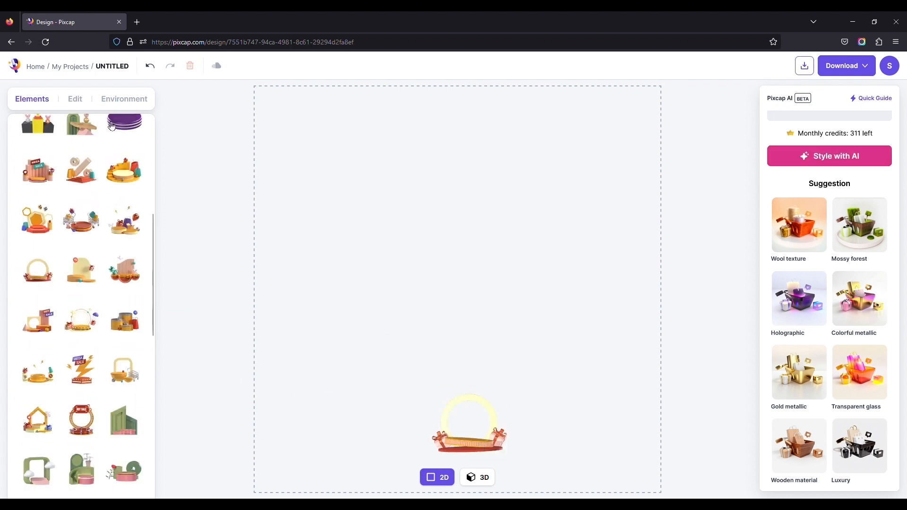
Search the models for "mobile phone" and place the red shop phone with the ring above the podium
scroll(63, 142, up, 7)
double_click(89, 136)
text(mobile phone)
key(Return)
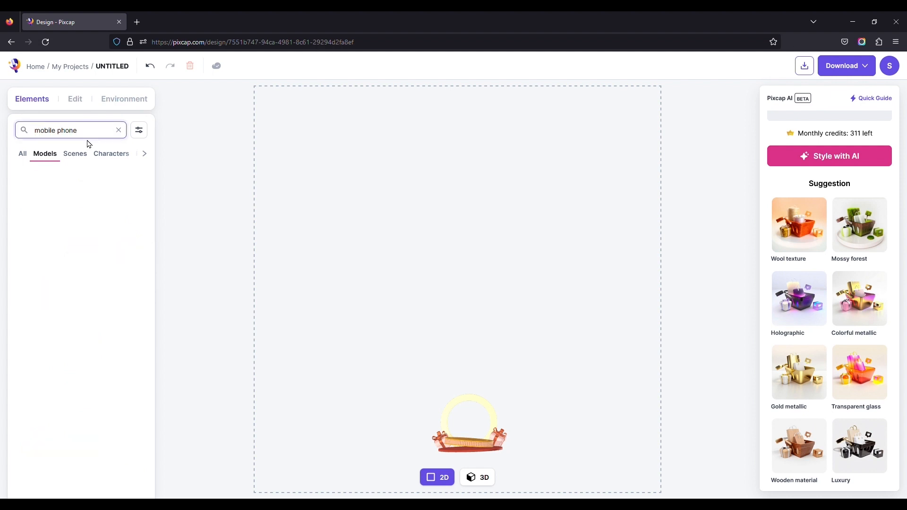
Search the models for "dress" and place the red belted dress beside the phone
triple_click(105, 134)
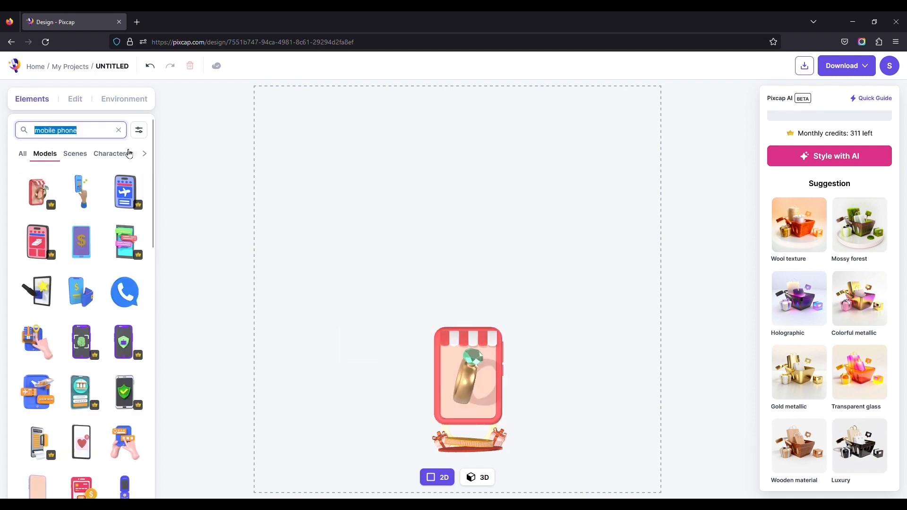
text(dress)
key(Return)
drag(81, 190, 555, 395)
Search the models for "firework" and place the striped rocket between the phone and the dress
click(119, 130)
click(98, 137)
text(firework)
key(Return)
drag(84, 340, 530, 434)
Search the models for "balloon" and place the three pink heart balloons above the phone
click(118, 130)
click(98, 136)
text(balloon)
key(Return)
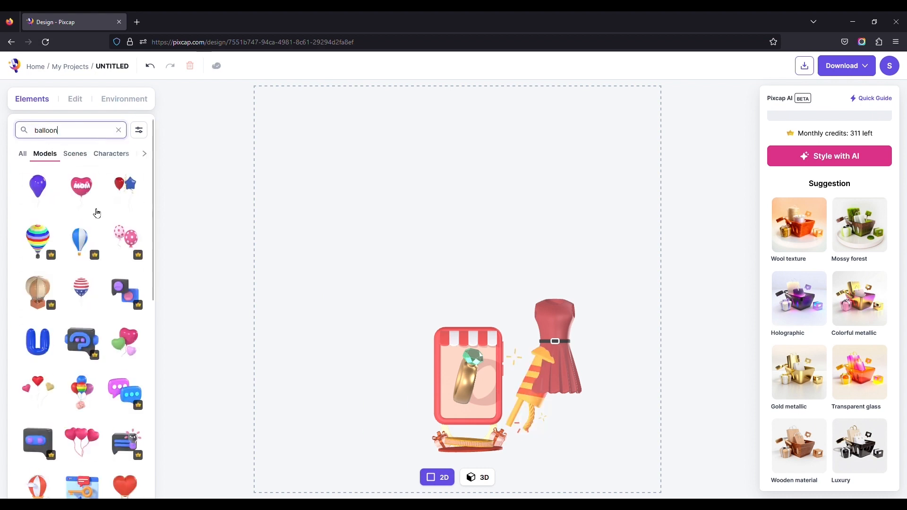
drag(125, 239, 448, 300)
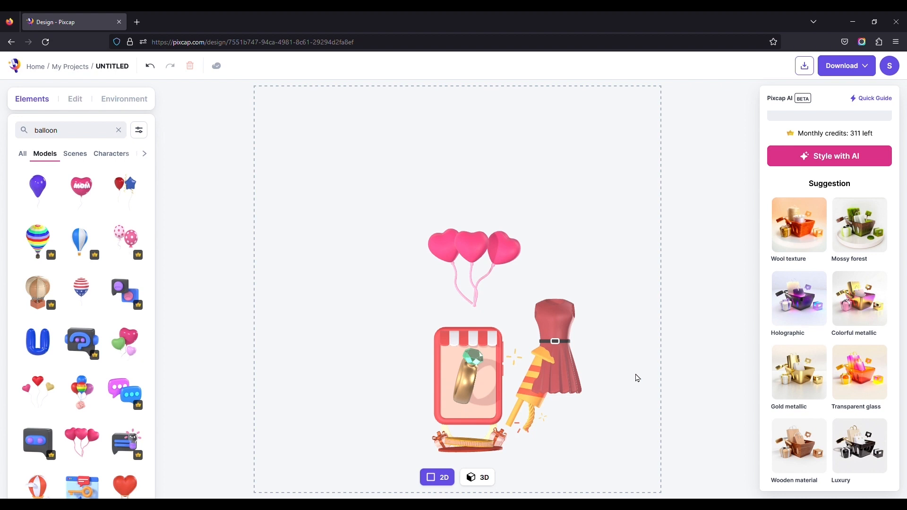
Enlarge the podium to span most of the canvas width and move it down to the canvas's lower edge
click(477, 444)
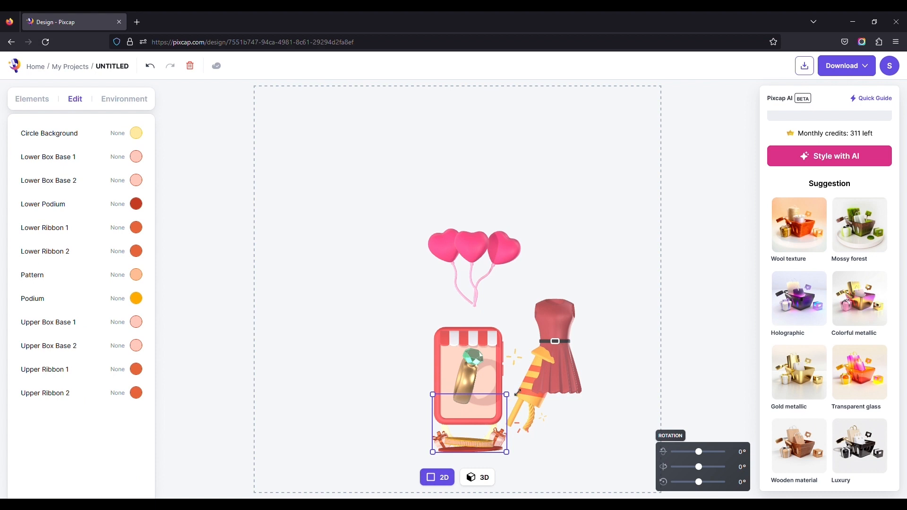
drag(517, 392, 656, 225)
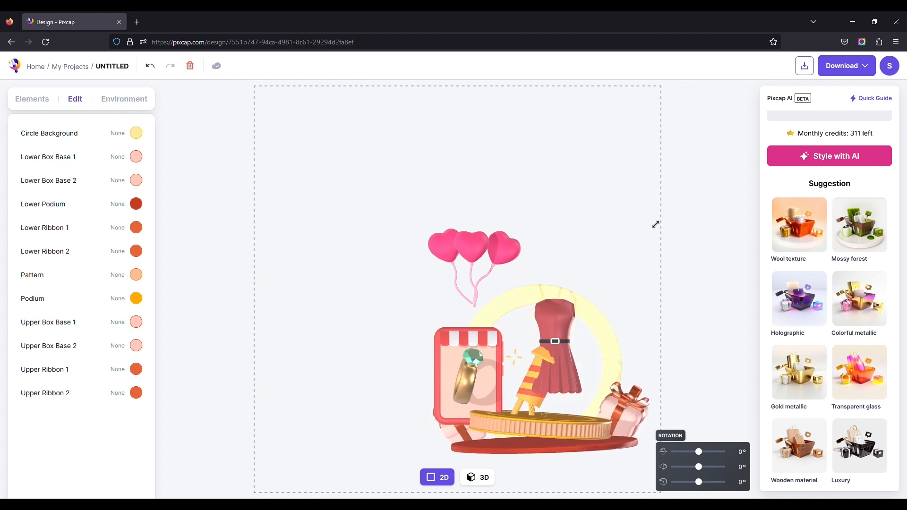
drag(384, 259, 303, 223)
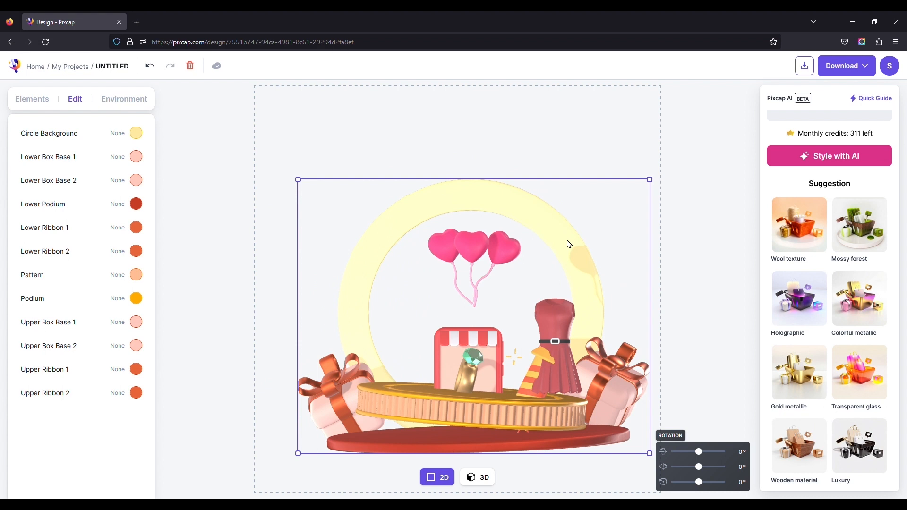
drag(568, 244, 561, 286)
Enlarge the phone and centre it above the podium, with the dress moved aside to the canvas's upper right
click(487, 343)
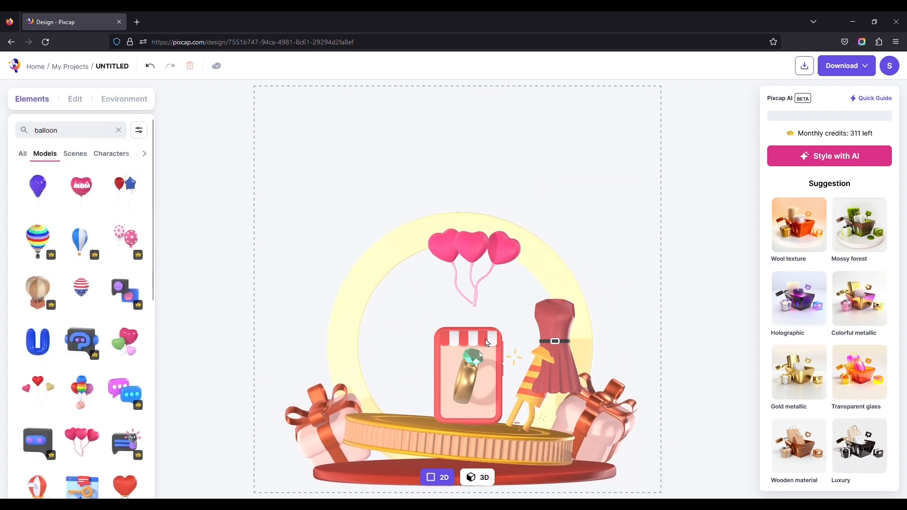
click(469, 375)
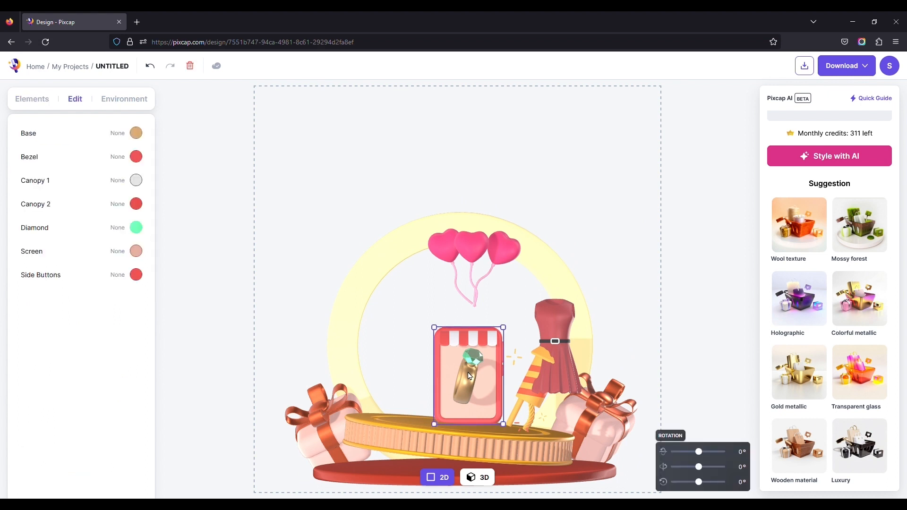
drag(468, 381, 483, 348)
drag(503, 286, 597, 154)
drag(575, 253, 527, 266)
drag(560, 337, 623, 200)
Position one firework on each side of the phone, tucked behind the podium's gift boxes
drag(539, 370, 398, 366)
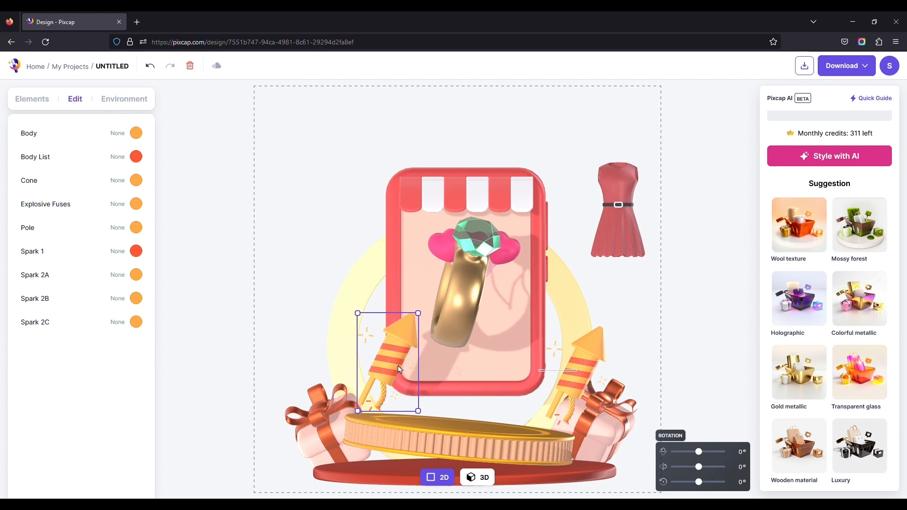
drag(426, 315, 362, 278)
drag(388, 363, 362, 378)
drag(582, 365, 582, 379)
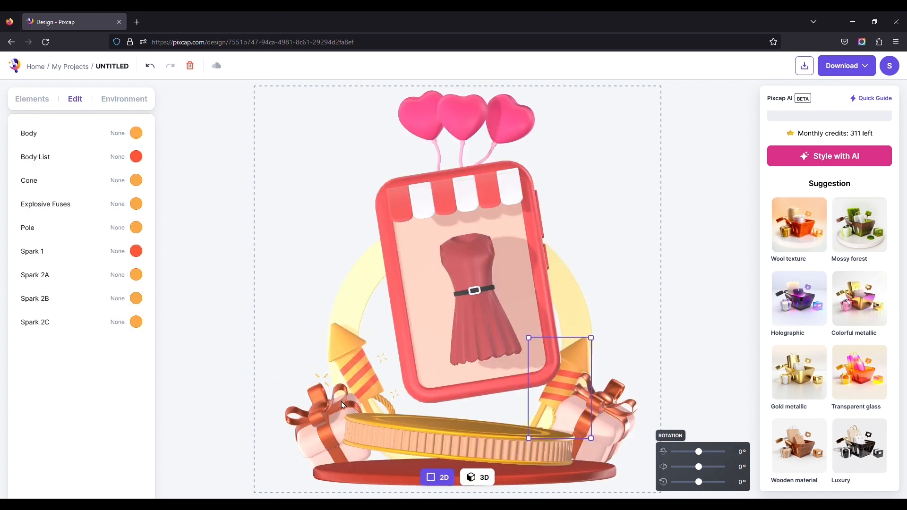
click(528, 307)
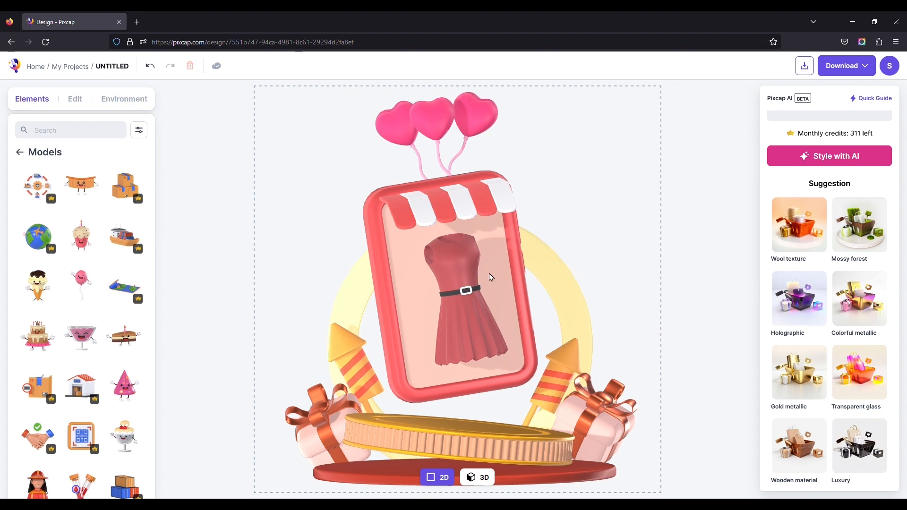
Recolour the dress's skirt with the saved blue-violet colour
click(468, 268)
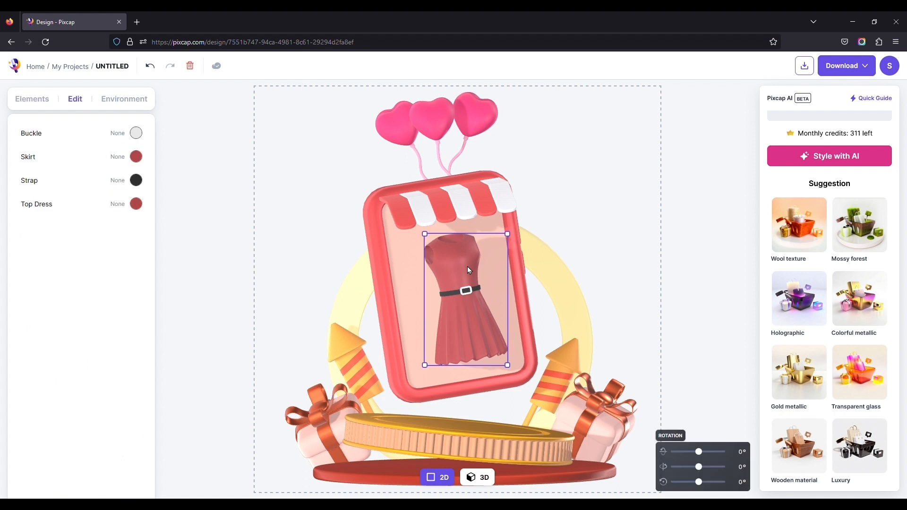
click(136, 156)
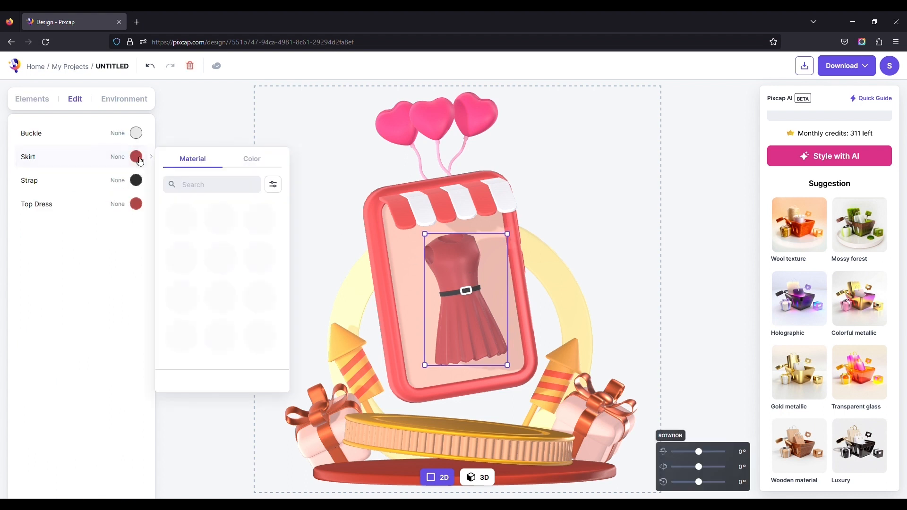
click(259, 162)
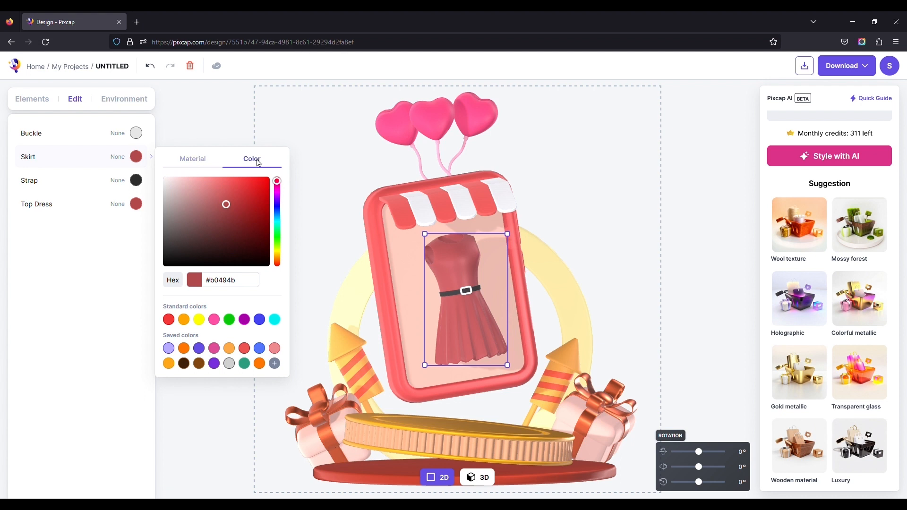
click(199, 350)
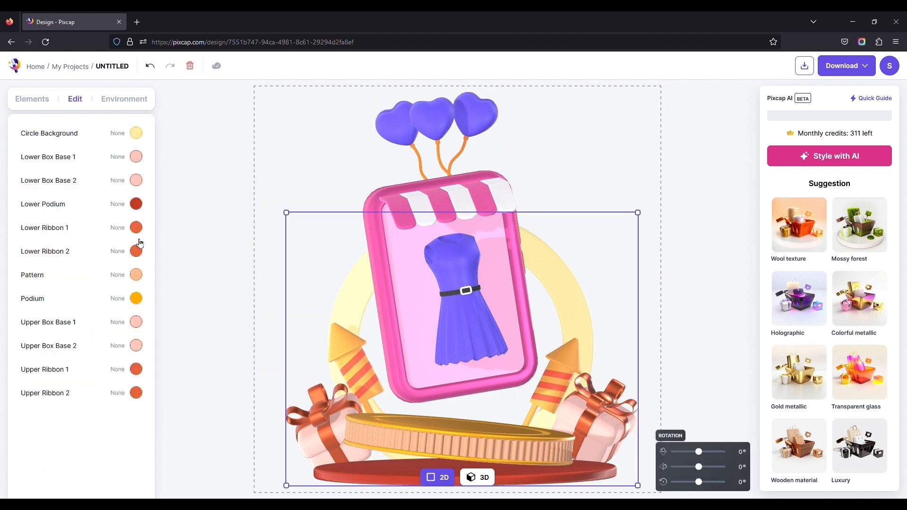
Recolour the podium blue-violet with a light purple pattern, and the lower podium orange #FF7600
click(136, 298)
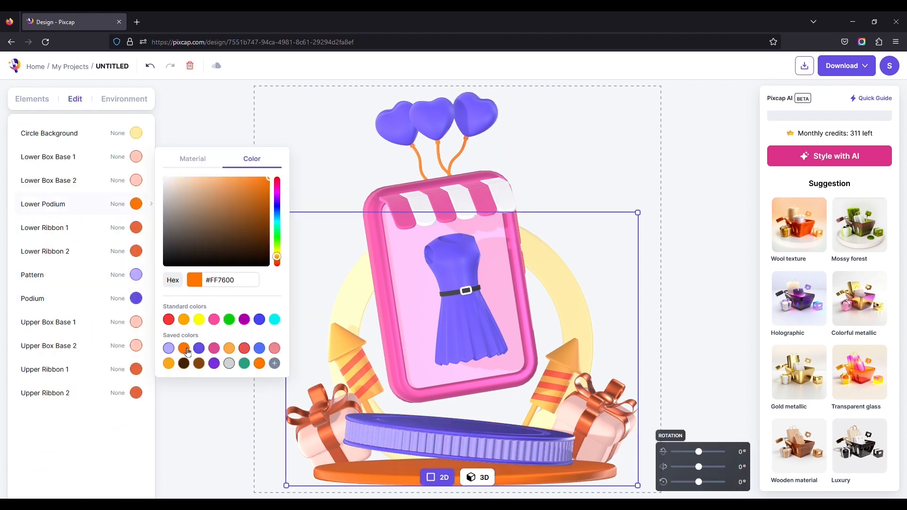
click(119, 199)
Recolour the first gift's lower and upper box bases pink and its ribbons blue-violet
click(136, 157)
click(214, 348)
click(137, 323)
click(199, 348)
click(214, 348)
click(145, 367)
click(199, 349)
click(137, 227)
click(199, 349)
Recolour the second gift's box bases blue-violet and its ribbons pink, keeping the first gift's lower box base pink
click(137, 393)
click(199, 348)
click(137, 251)
click(199, 348)
click(142, 181)
click(199, 349)
click(137, 157)
click(198, 349)
click(214, 348)
click(137, 346)
click(199, 349)
click(137, 393)
click(214, 348)
click(214, 349)
click(575, 163)
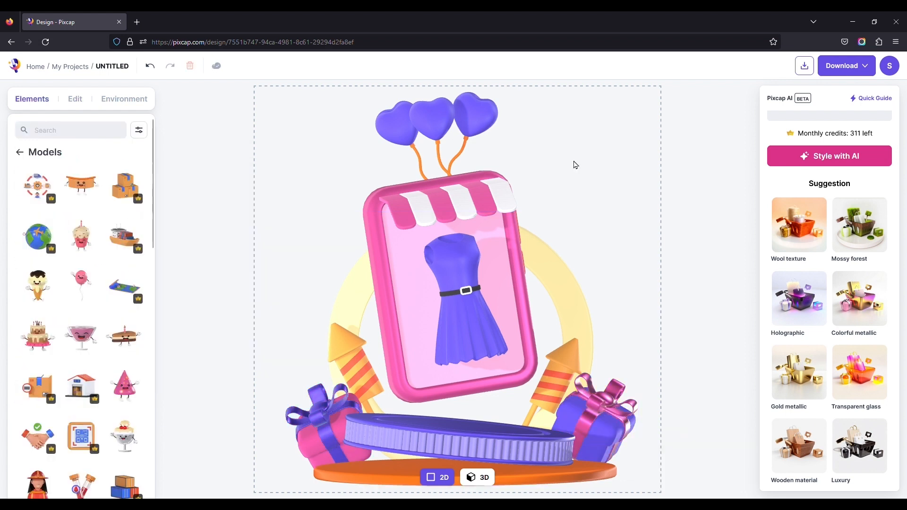
Recolour the podium's circle background with the saved amber colour and lighten it to a soft orange
click(481, 476)
click(583, 283)
click(136, 133)
click(251, 159)
click(169, 364)
drag(260, 178, 217, 177)
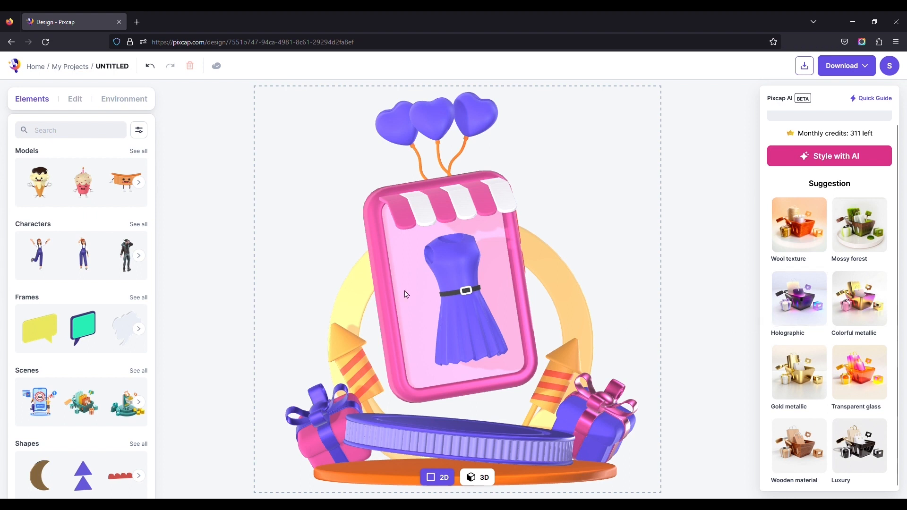
Apply the pink Matte Metal material to the phone's bezel
click(375, 225)
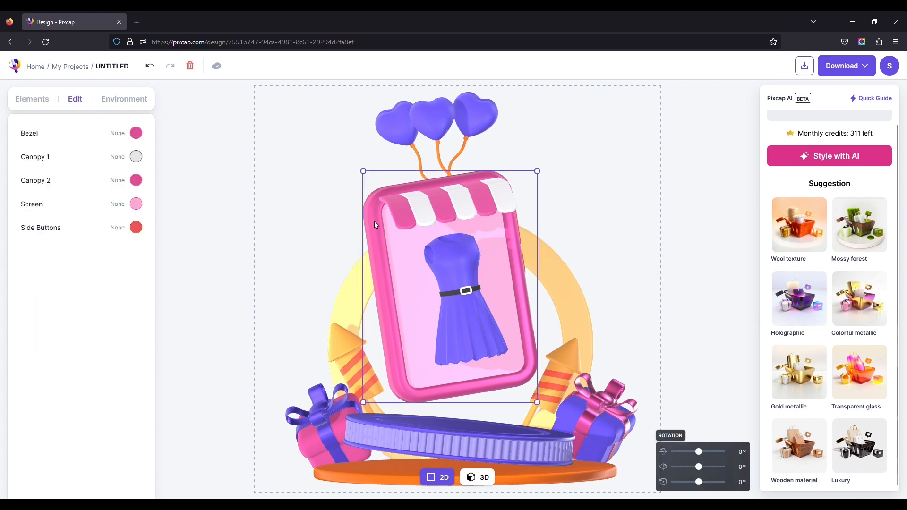
click(137, 134)
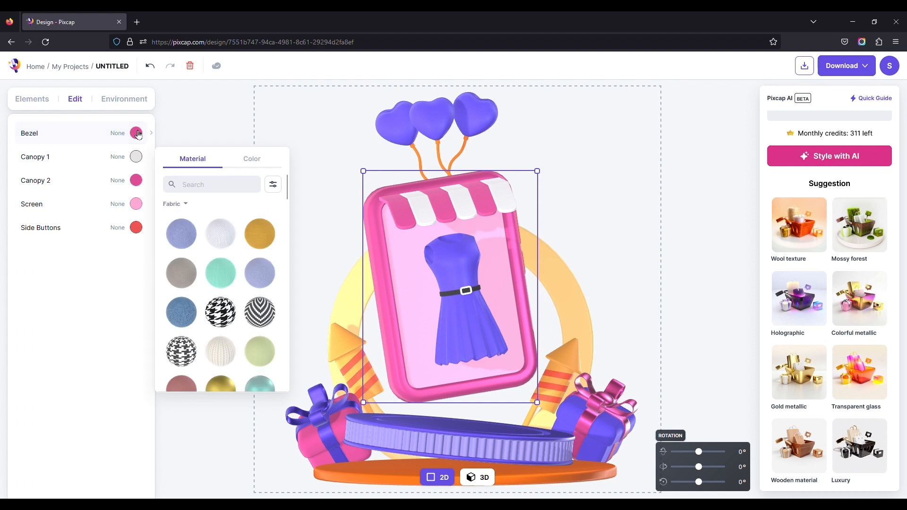
scroll(287, 206, down, 2)
drag(287, 206, 288, 272)
scroll(287, 273, down, 3)
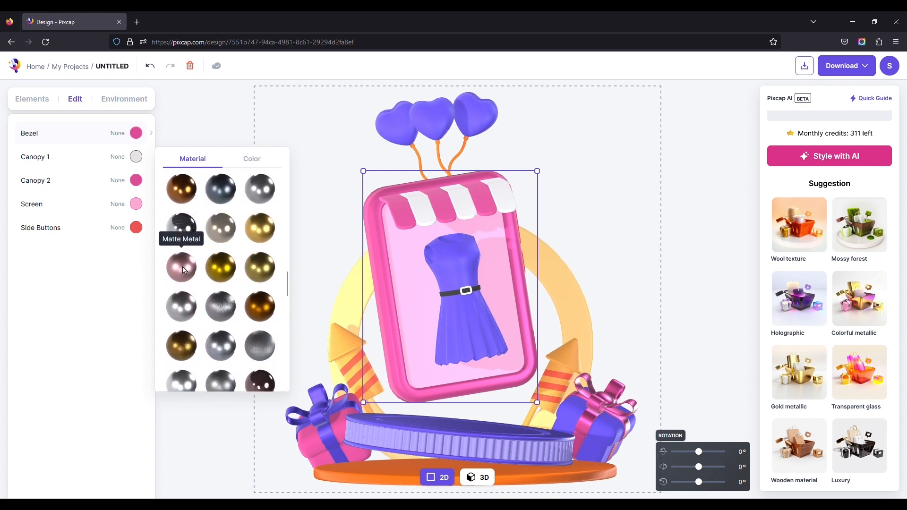
click(181, 268)
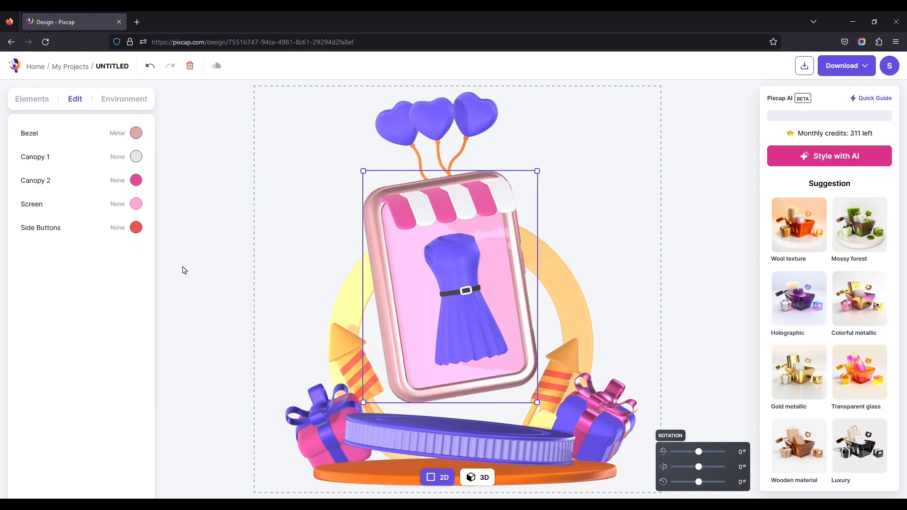
Set the metal bezel's colour to the saved pink #DE4D97
click(136, 133)
click(253, 161)
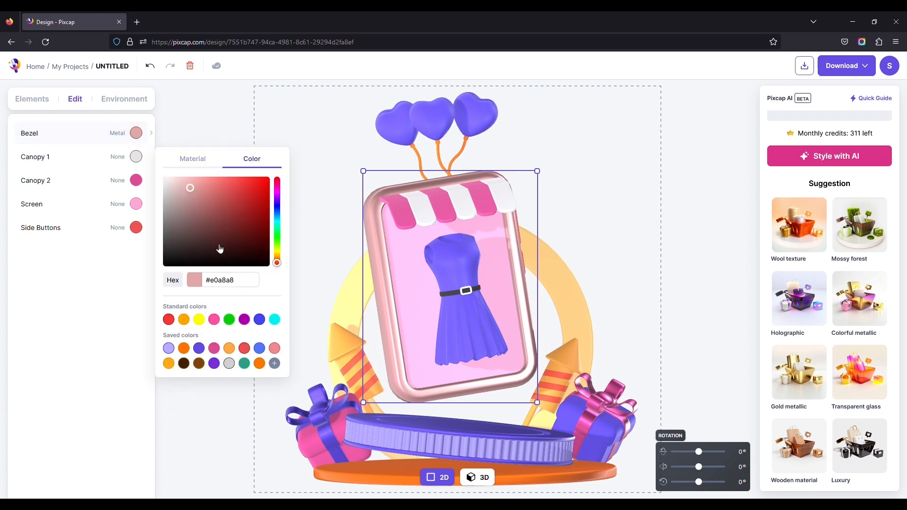
click(218, 351)
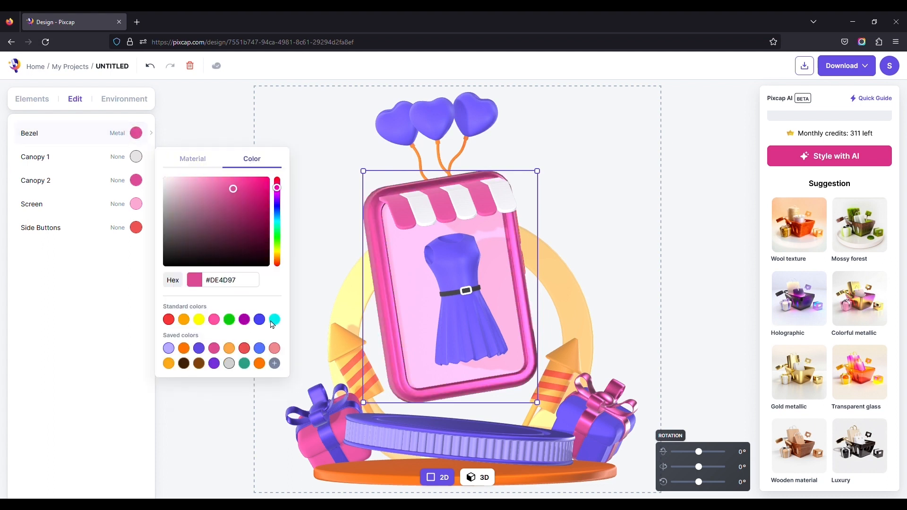
Apply a metallic material to the pink canopy stripes (Canopy 2) on the phone
click(406, 214)
click(135, 180)
Apply a glossy, reflective material to the three heart balloons and the Stone material to the podium's circle background
click(420, 124)
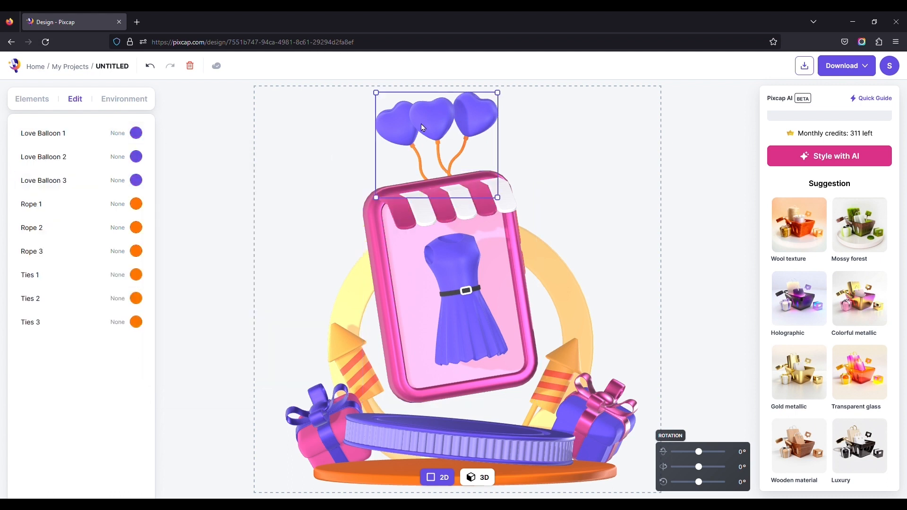
click(136, 134)
scroll(222, 264, down, 5)
click(223, 237)
click(251, 160)
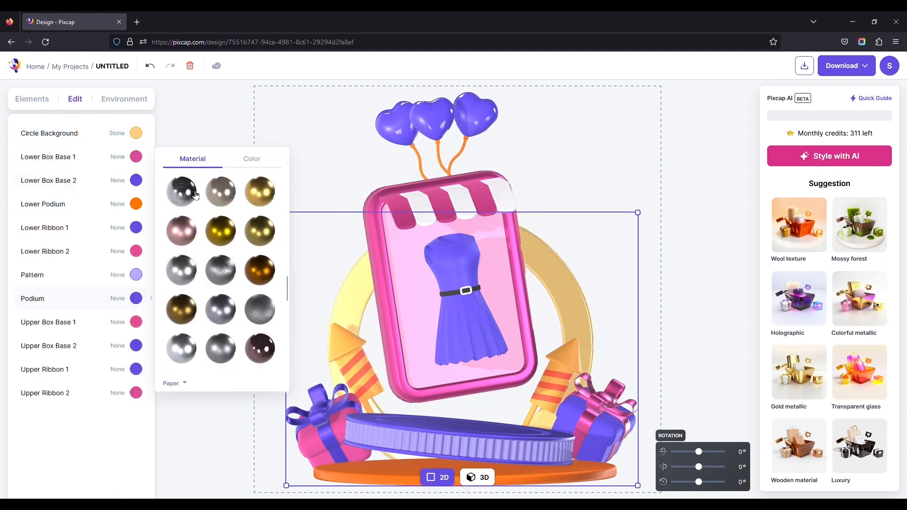
Apply dark blue and gold metal finishes to the podium and lower podium, and a knitted fabric material to the dress's skirt and top
click(136, 298)
scroll(222, 284, down, 3)
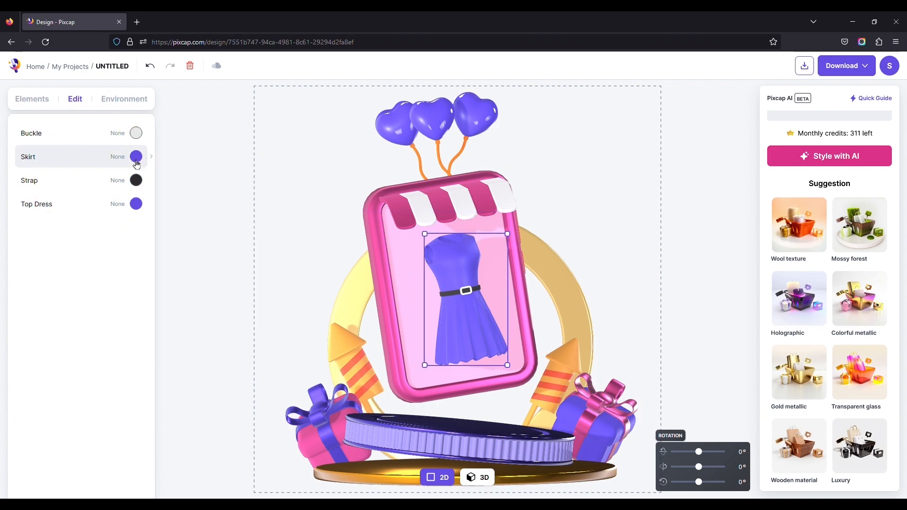
click(136, 156)
click(584, 202)
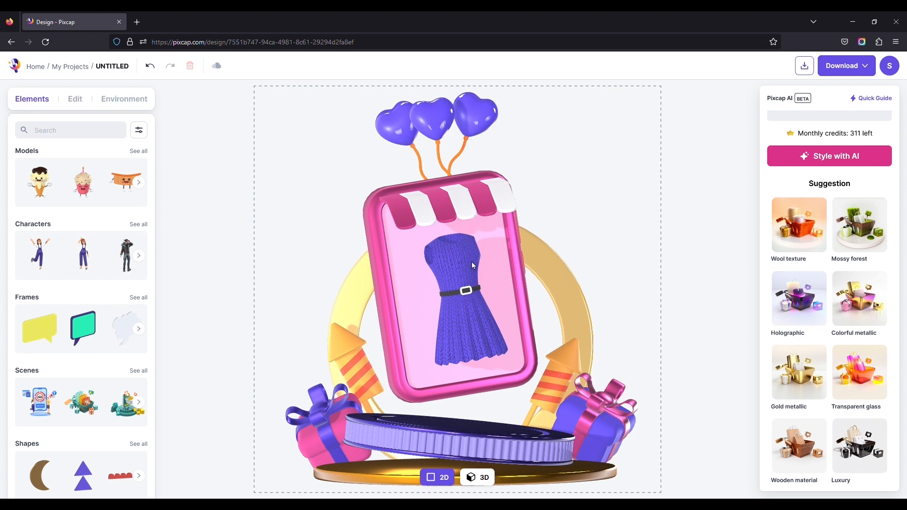
Set the scene's light intensity to 4.50 and adjust the shadow softness
click(132, 100)
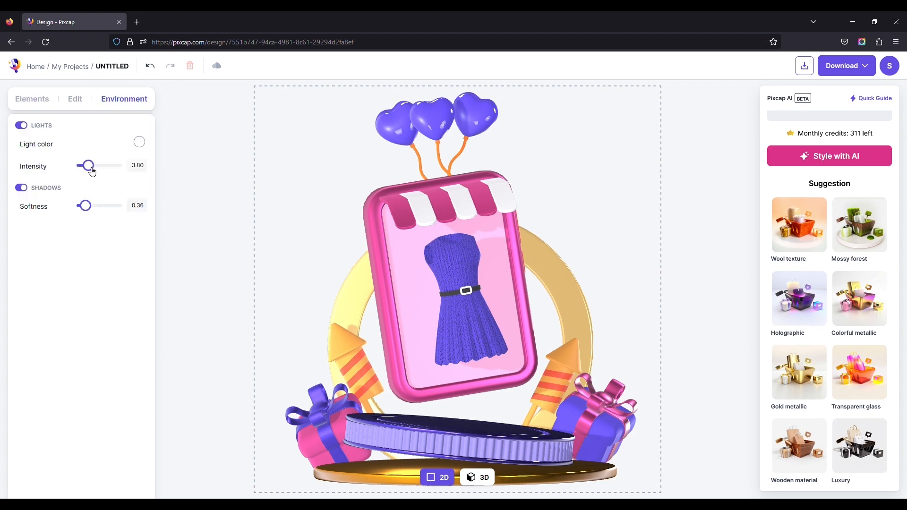
drag(92, 171, 182, 172)
key(Return)
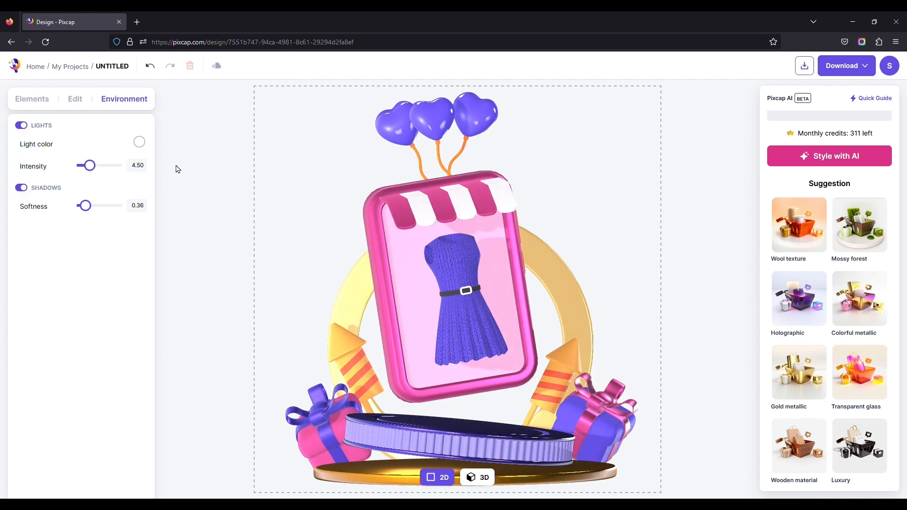
mouse_move(89, 205)
mouse_down()
mouse_move(105, 205)
mouse_move(87, 203)
mouse_up()
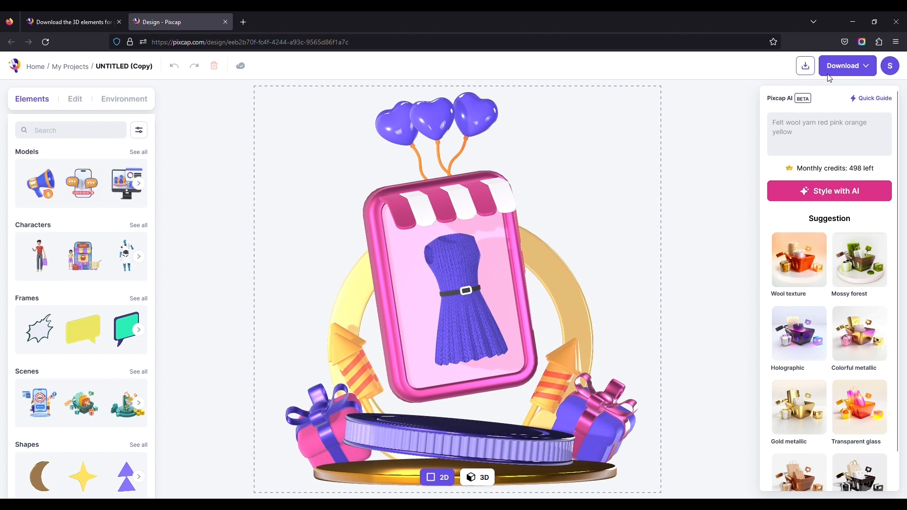
Download the illustration as a 1024×1024 PNG, first with the default render and again with the higher-quality cloud render
click(841, 67)
click(853, 96)
click(843, 121)
click(852, 141)
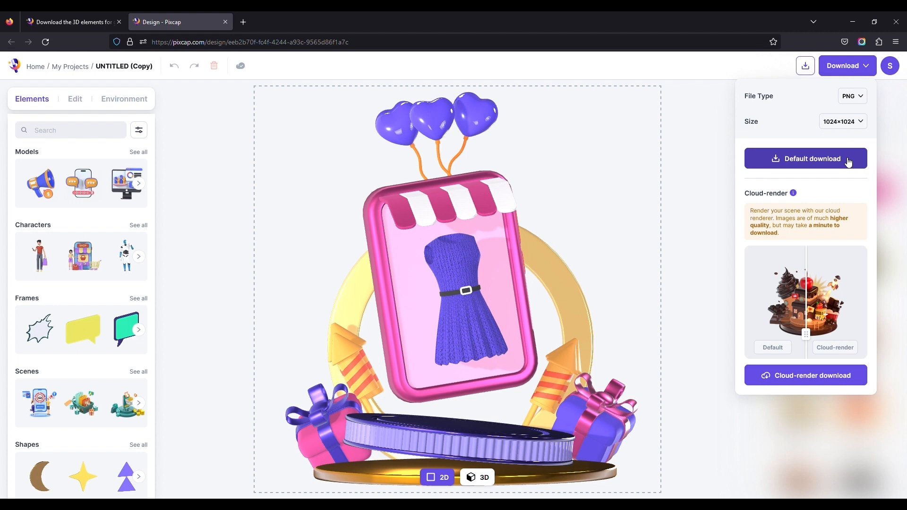
click(847, 160)
click(843, 66)
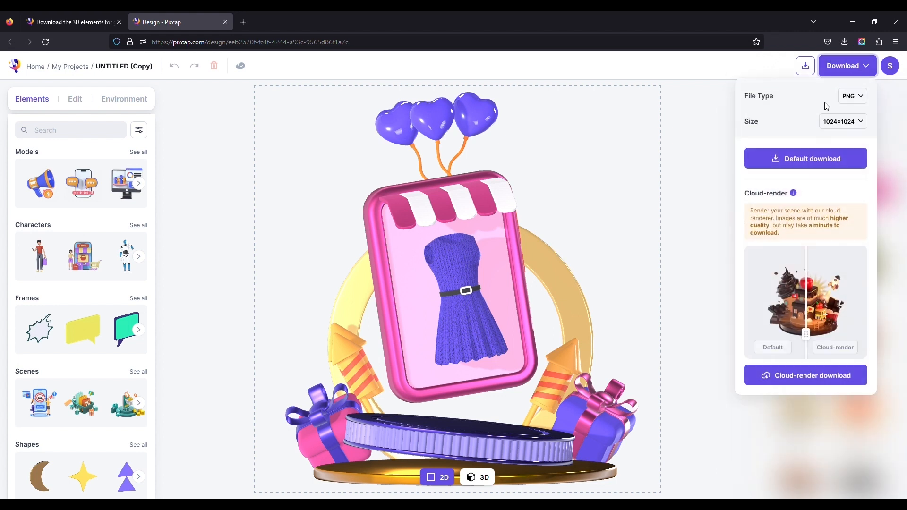
click(842, 376)
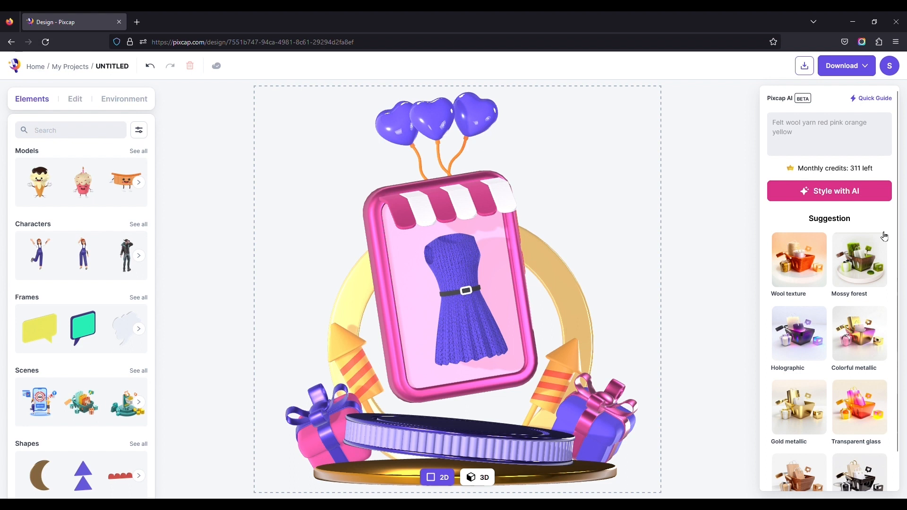
Generate an AI-styled version with the prompt "make it suoer realistic mobile phone, dress, balloon, firework, podium, gift box with studio photography grading"
drag(896, 235, 896, 283)
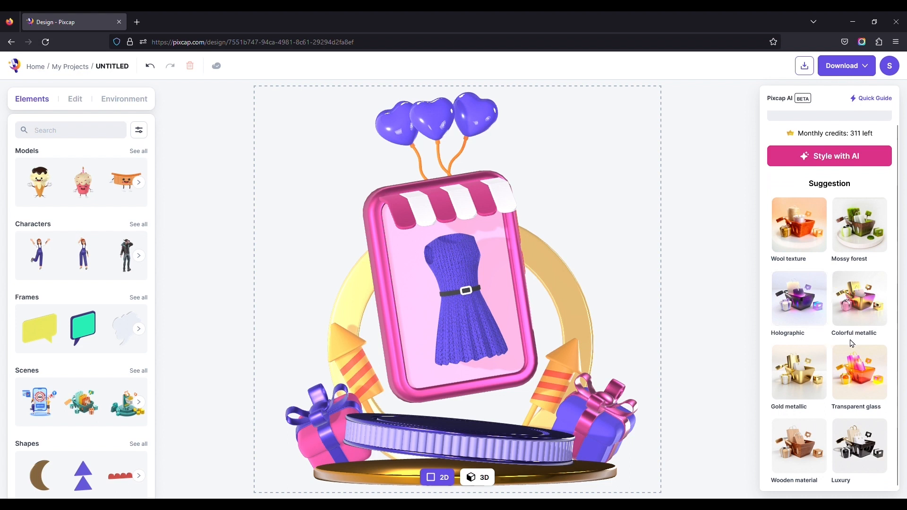
scroll(848, 346, up, 2)
click(800, 132)
text(make it suoer realist)
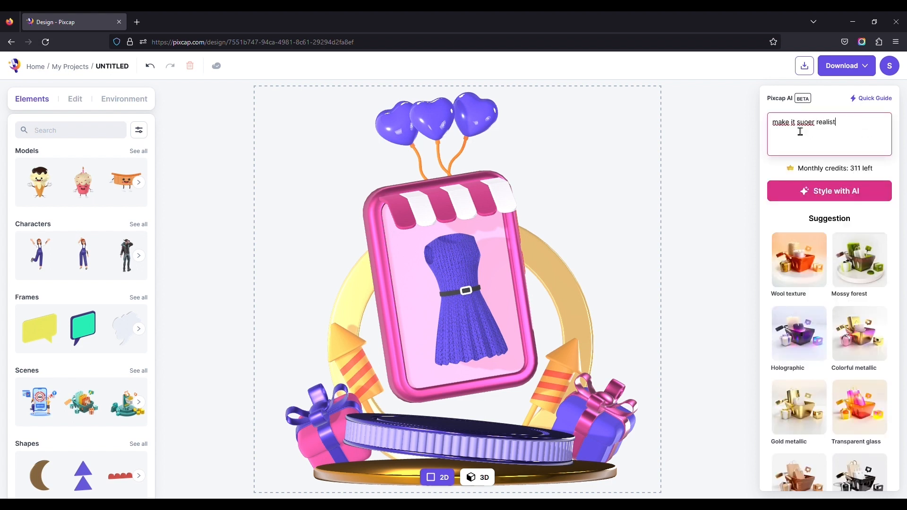
text(ic mobile phone, dress, balloon, firework)
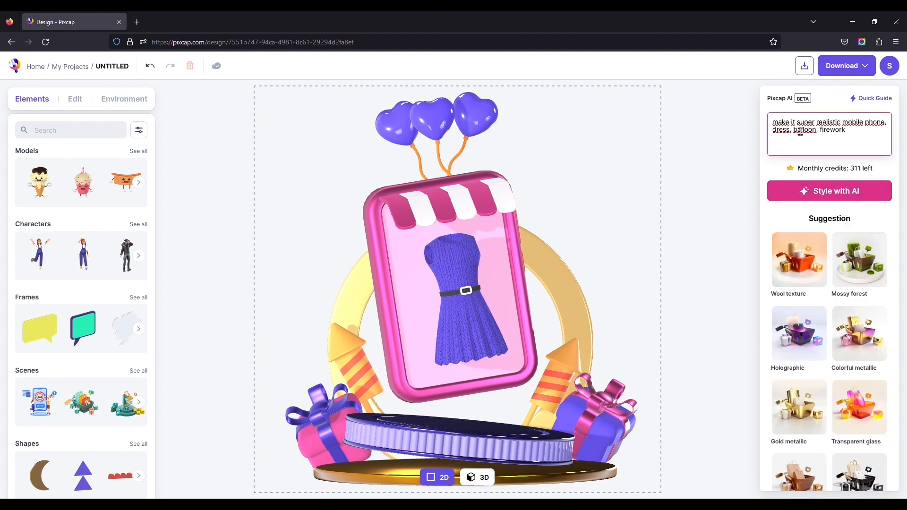
text(, podium, gift box with studio photography grading)
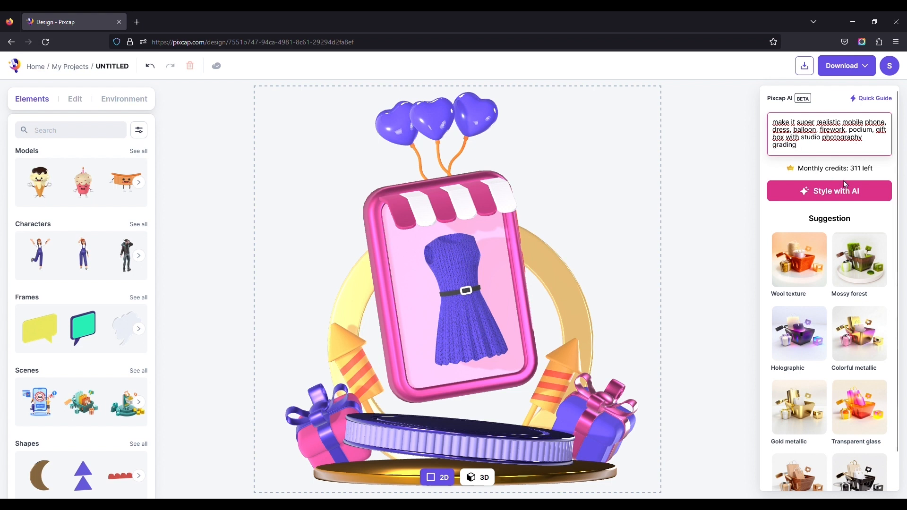
click(853, 192)
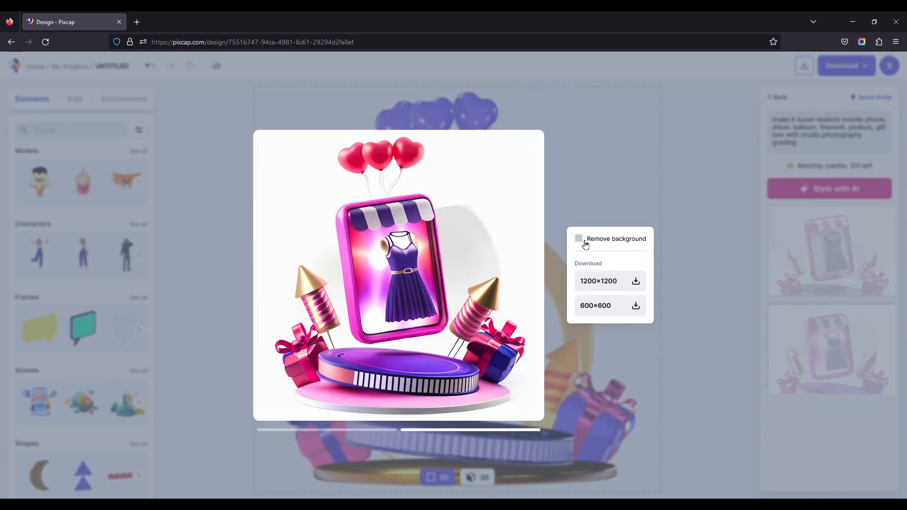
Download the AI-styled image with the red heart balloons at 1200×1200, keeping its background
click(623, 282)
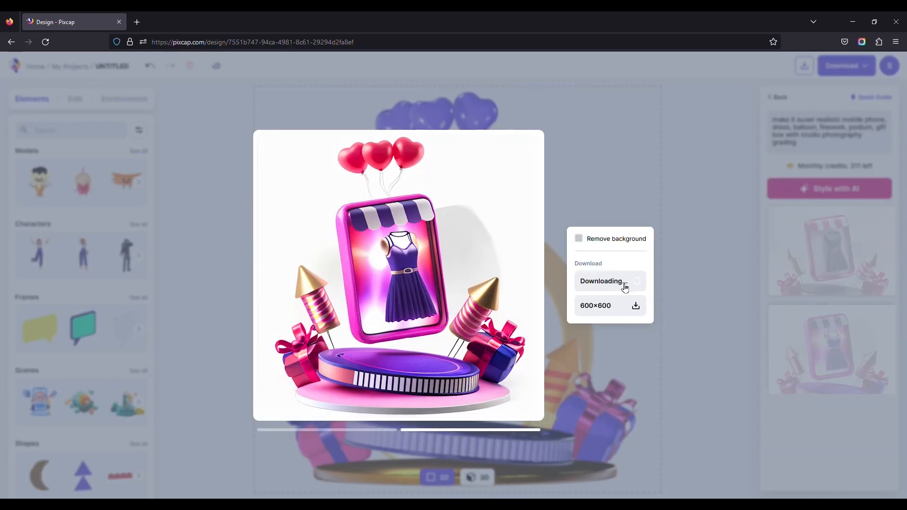